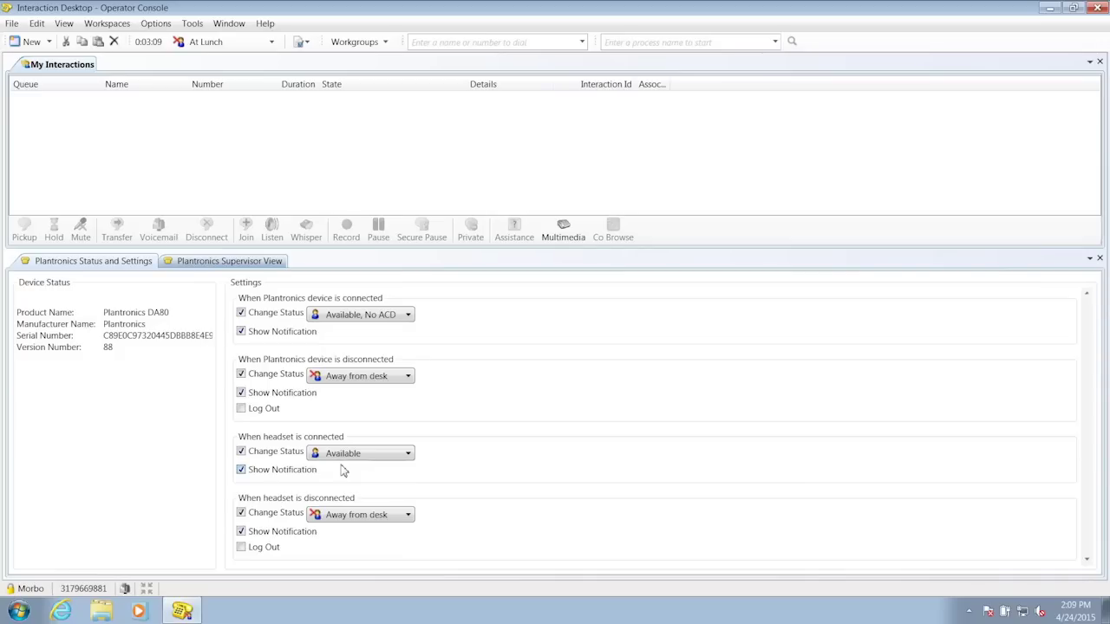
# Show the Plantronics Supervisor View listing each user's status, station, DA80 device and serial number
pyautogui.click(224, 261)
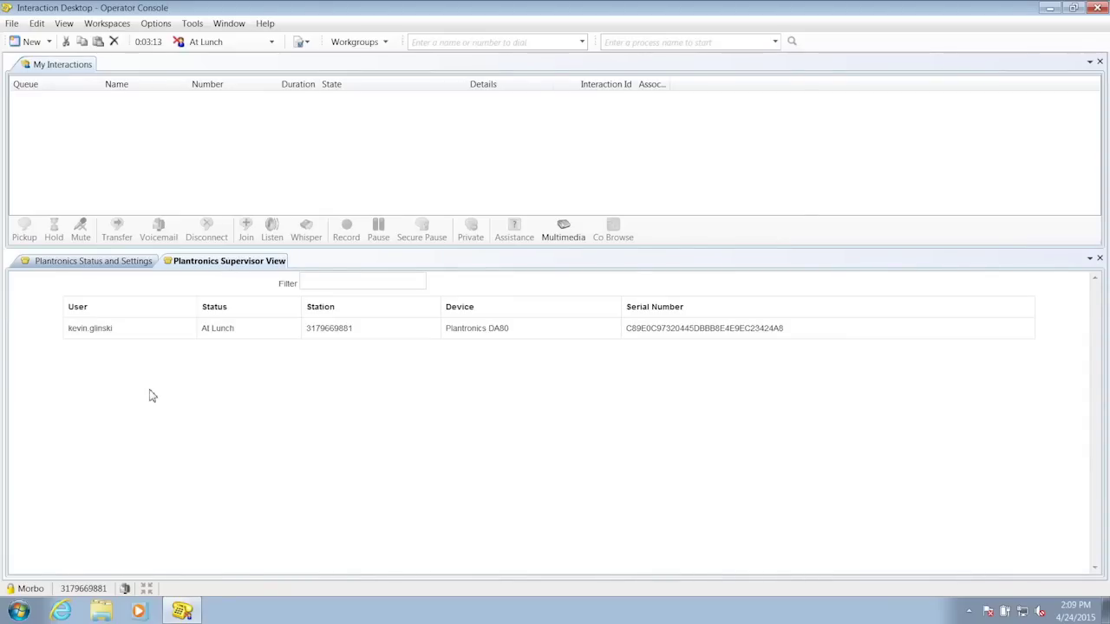